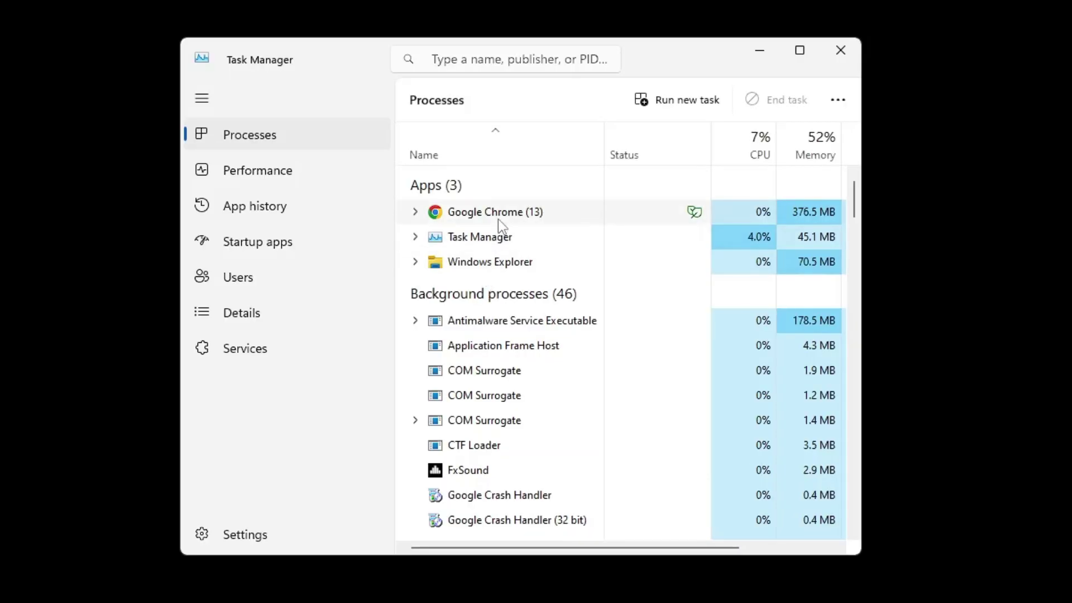
- Run explorer.exe as a new task from Task Manager to restore the desktop shell
left_click(695, 104)
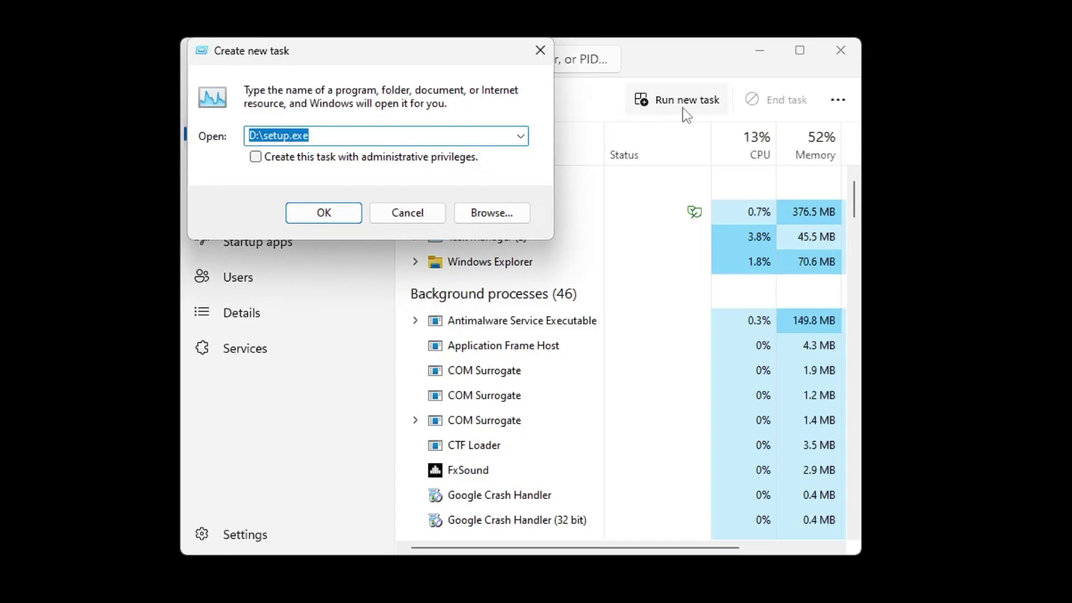
type("explorer")
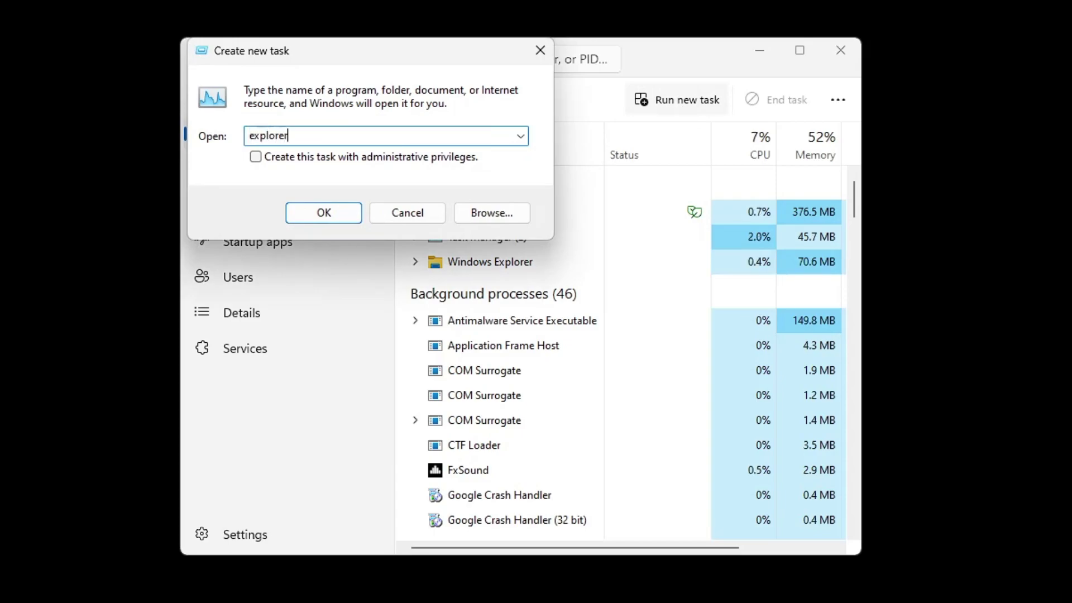
type(".exe")
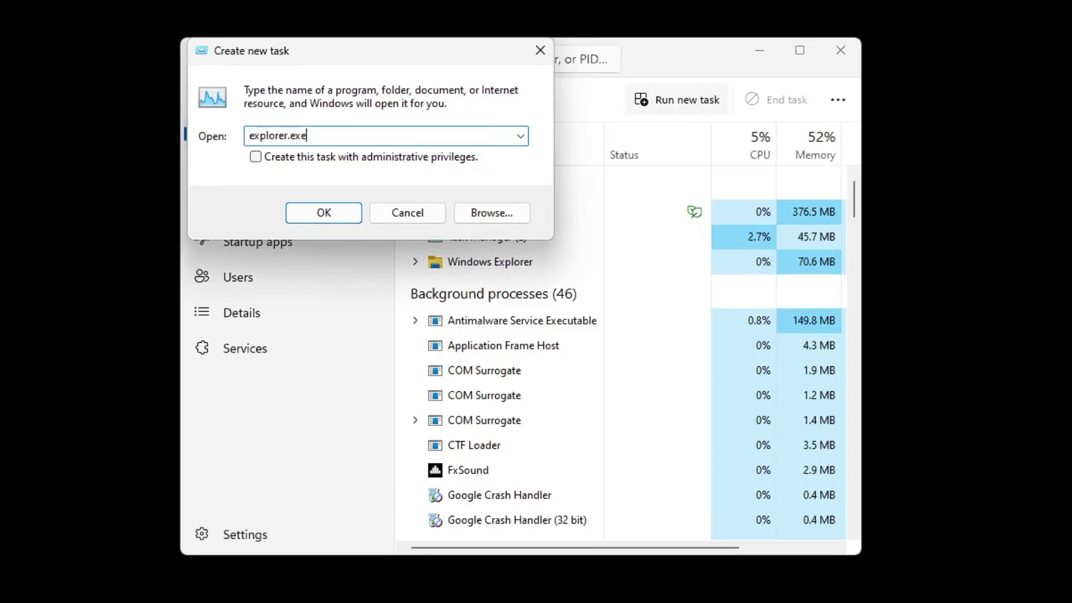
left_click(337, 213)
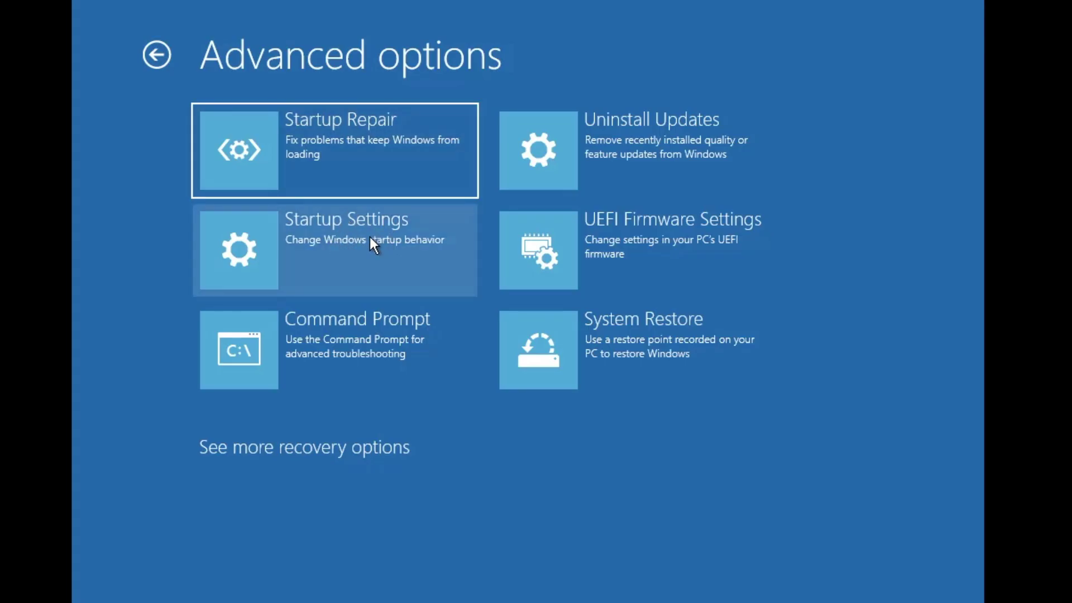
- Choose Startup Settings and restart to get the Safe Mode boot options
left_click(370, 238)
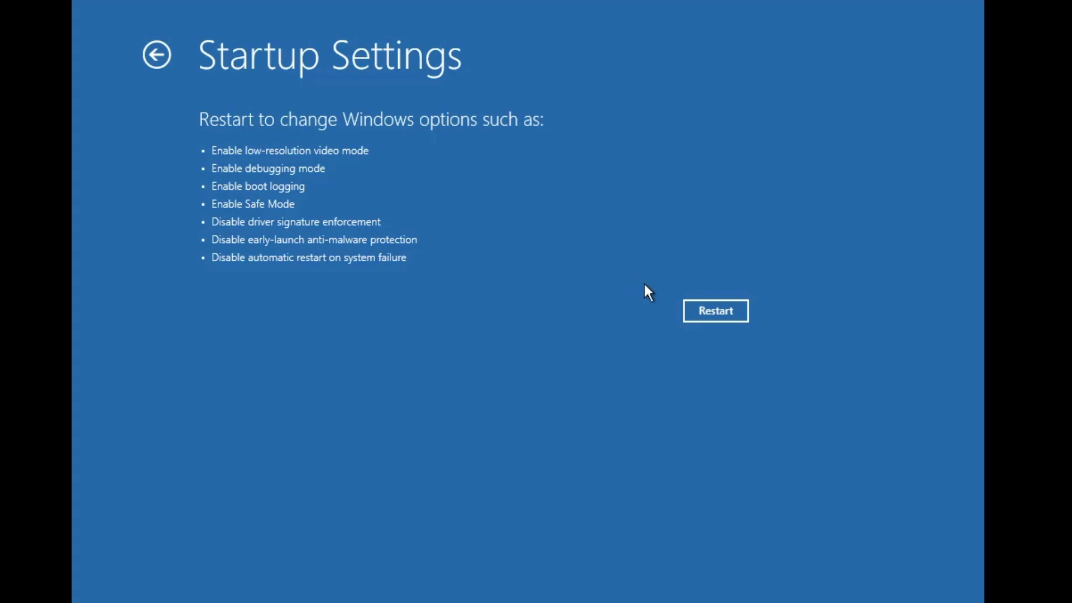
left_click(698, 311)
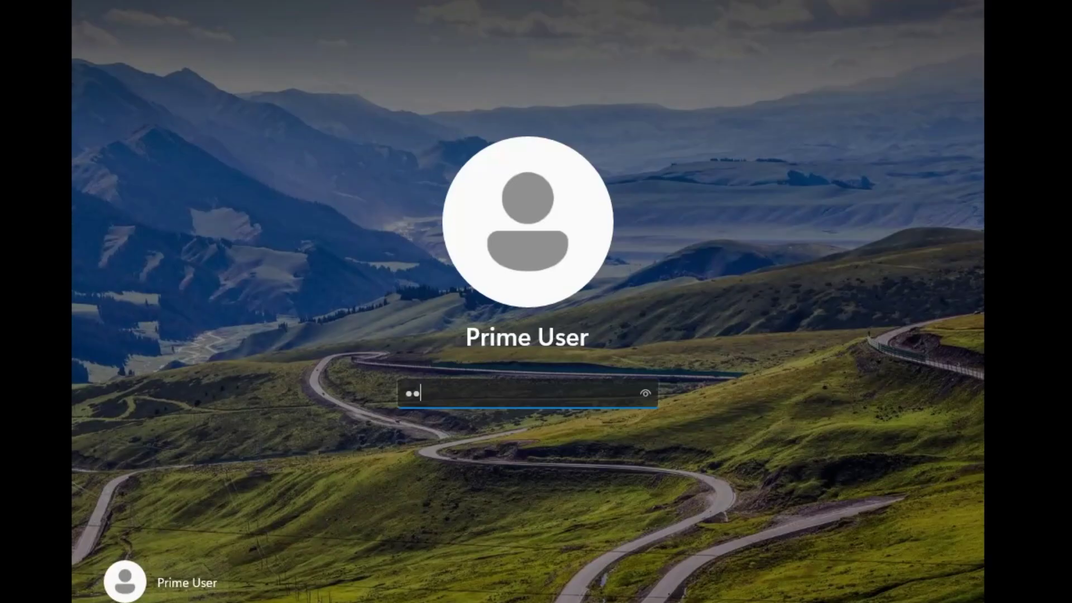
- Enter the account password, then search 'control' and open Control Panel's Programs and Features
type("•")
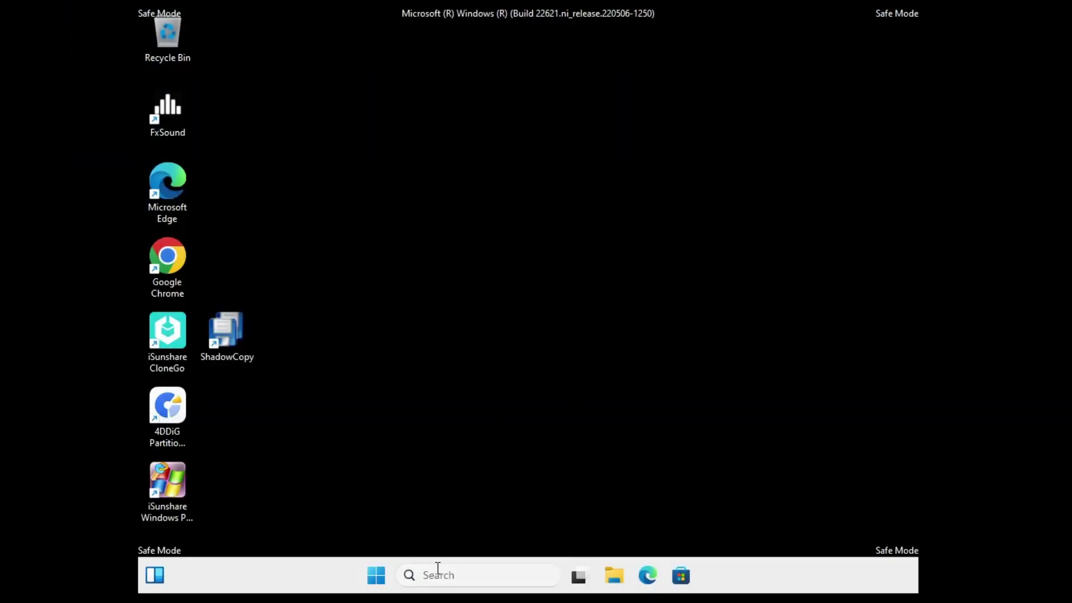
left_click(438, 570)
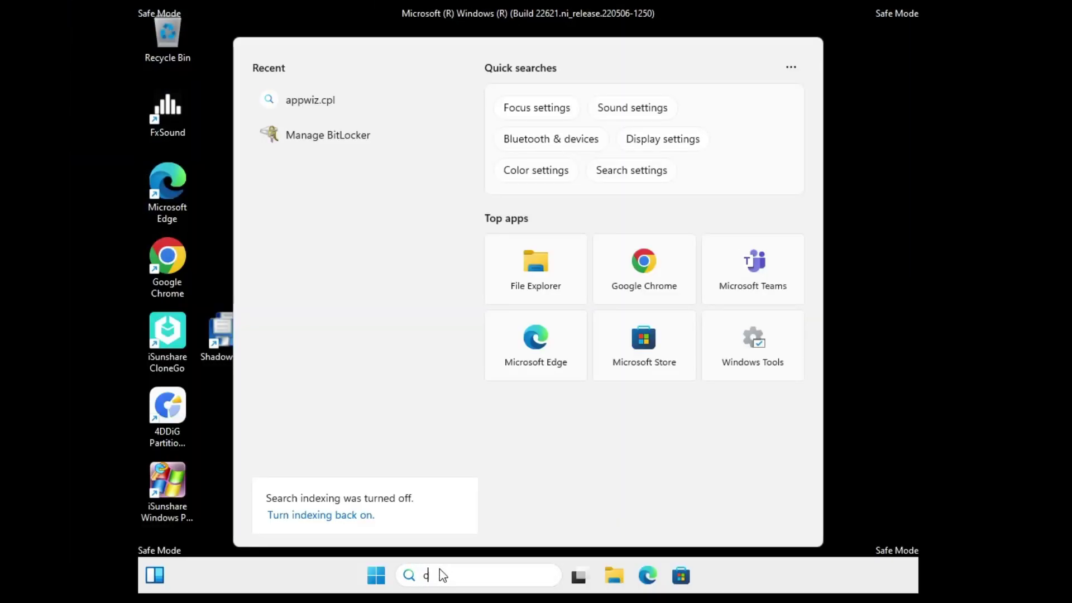
type("control")
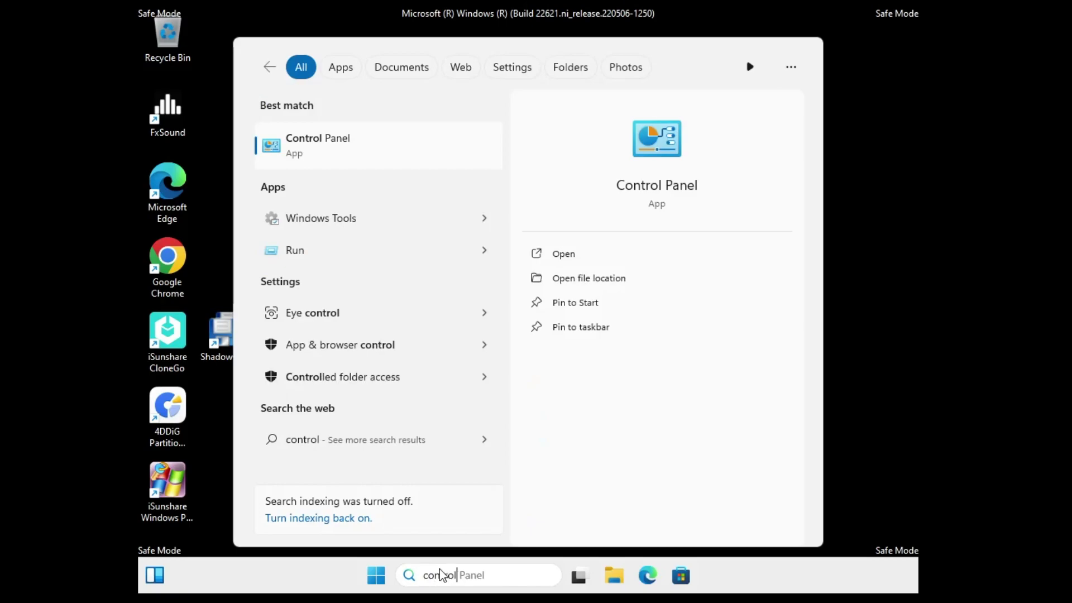
left_click(350, 138)
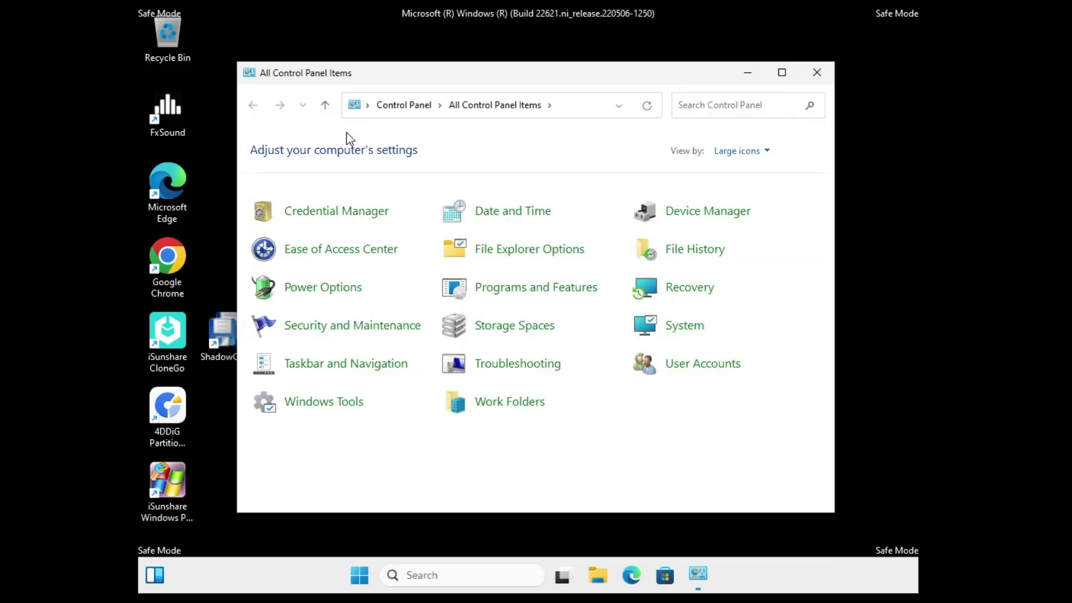
left_click(511, 291)
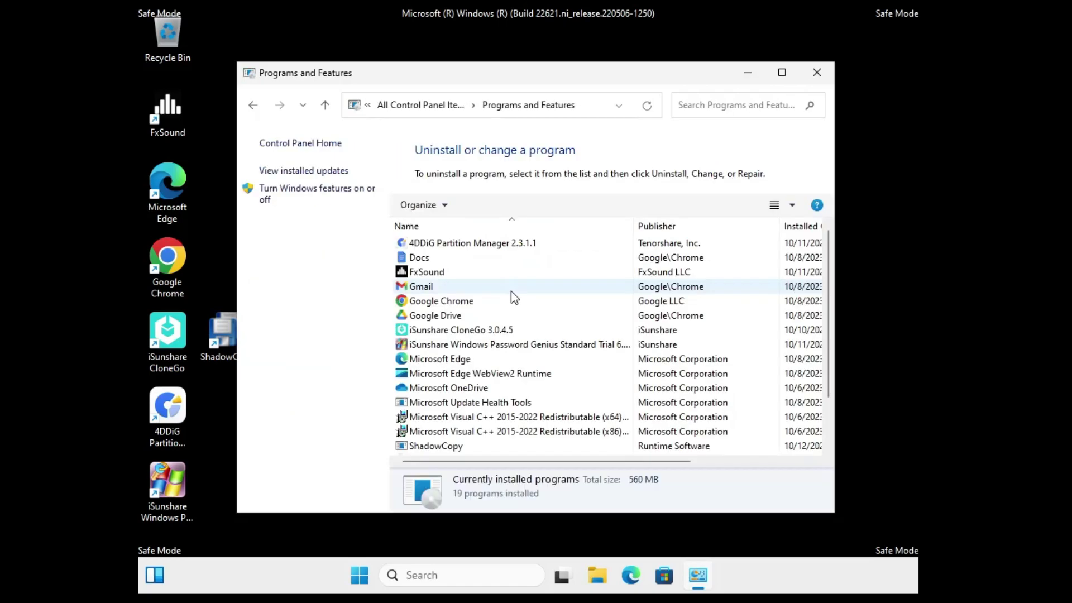
left_click(298, 173)
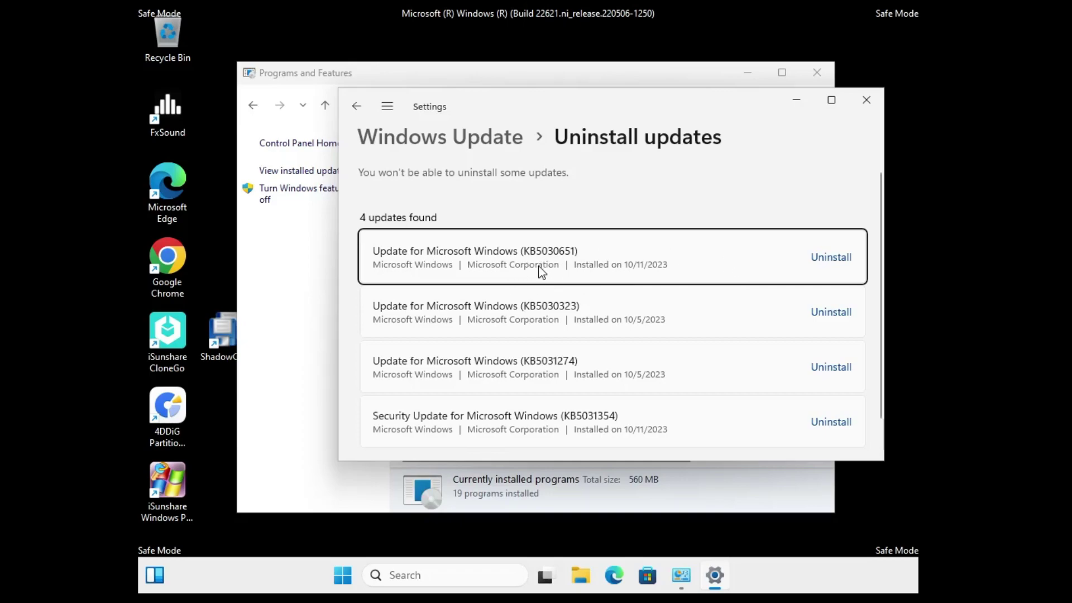
left_click(836, 262)
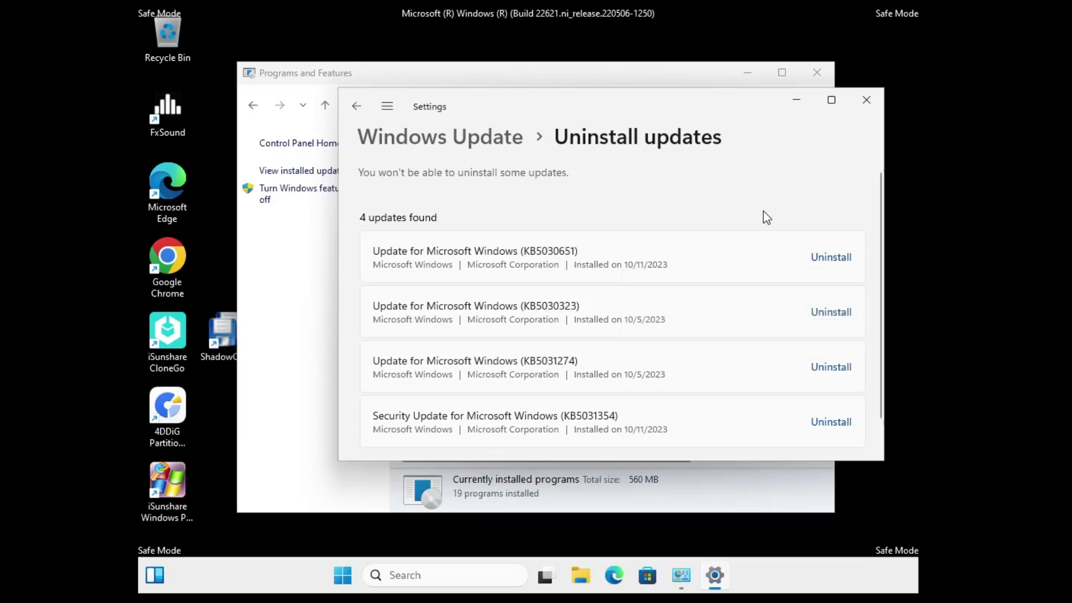
left_click(866, 100)
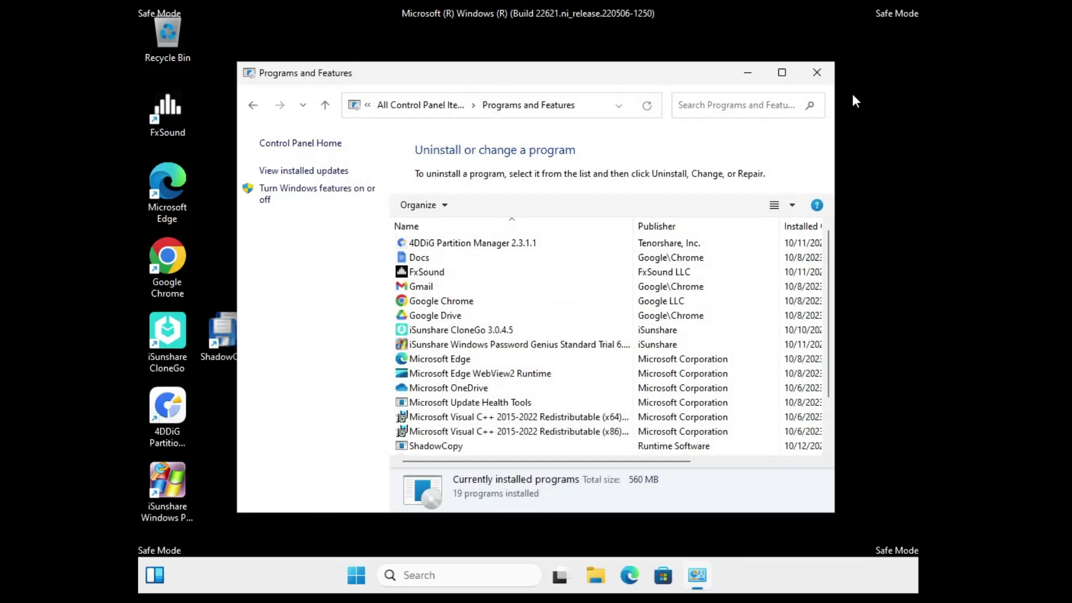
- Close Programs and Features and open Device Manager from the Start right-click menu
left_click(817, 73)
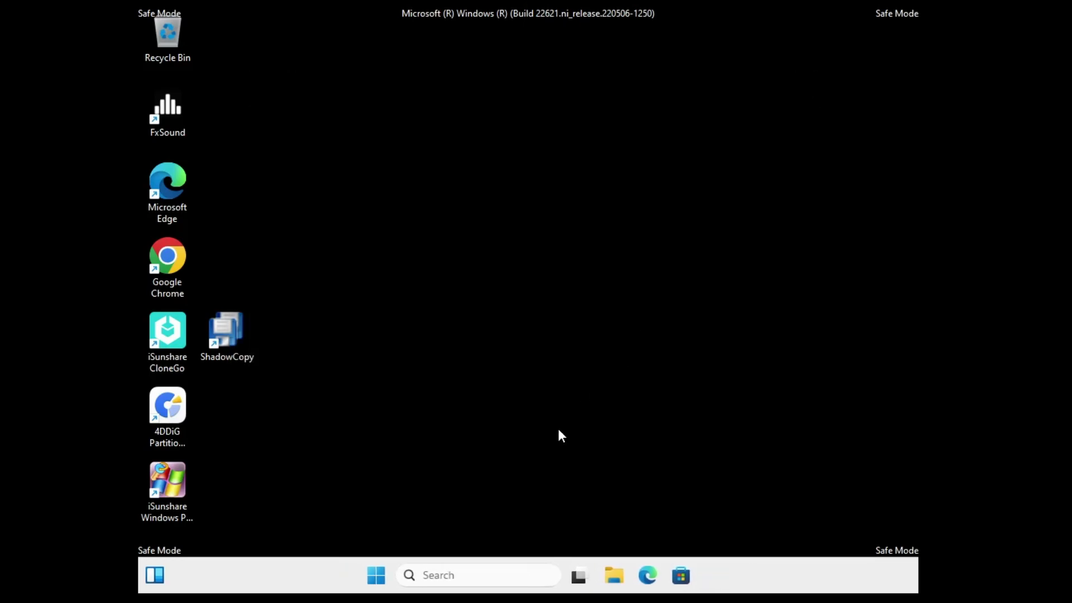
right_click(377, 576)
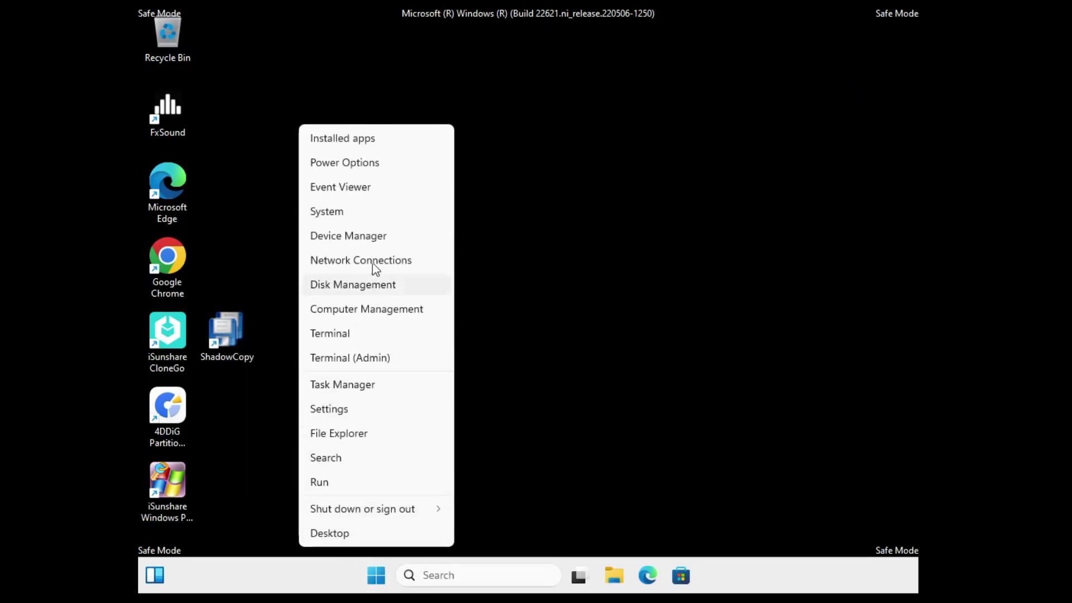
left_click(353, 240)
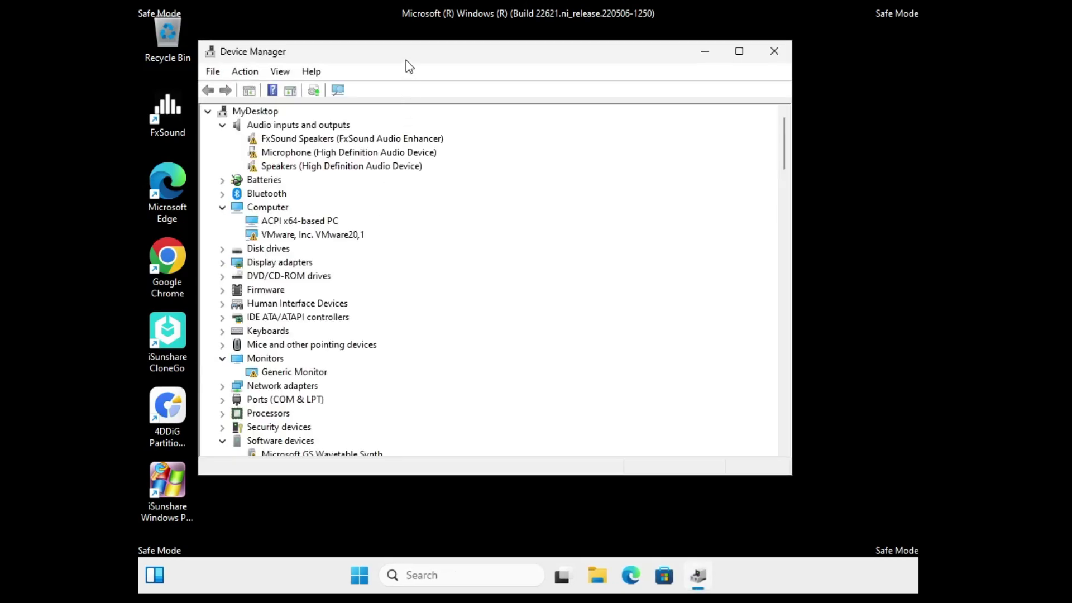
left_click_drag(406, 60, 527, 72)
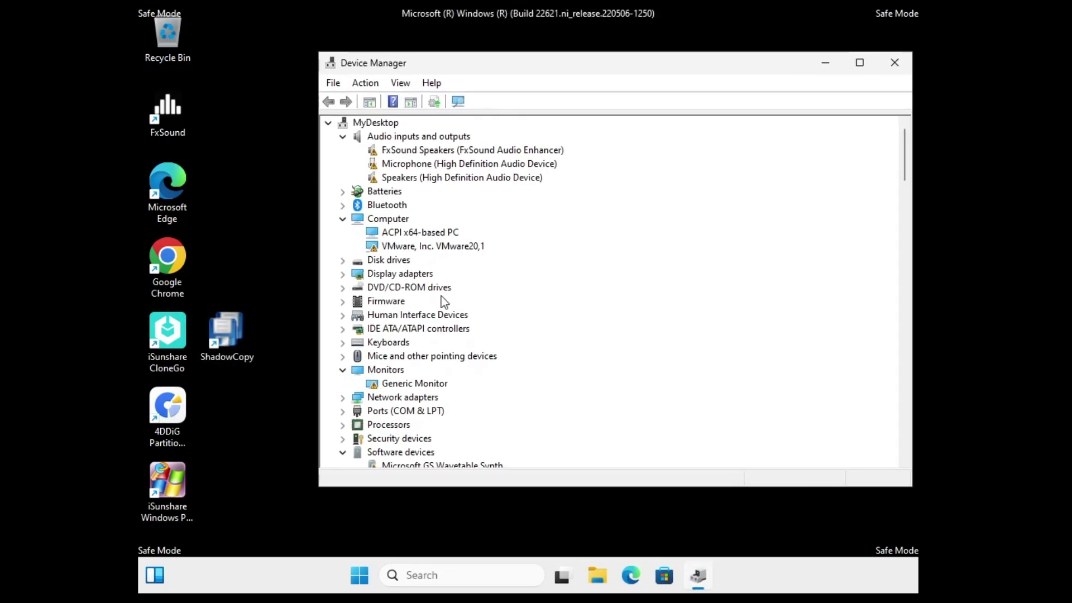
- Expand Display adapters and start uninstalling VMware SVGA 3D, then cancel the prompt
left_click(343, 136)
left_click(343, 178)
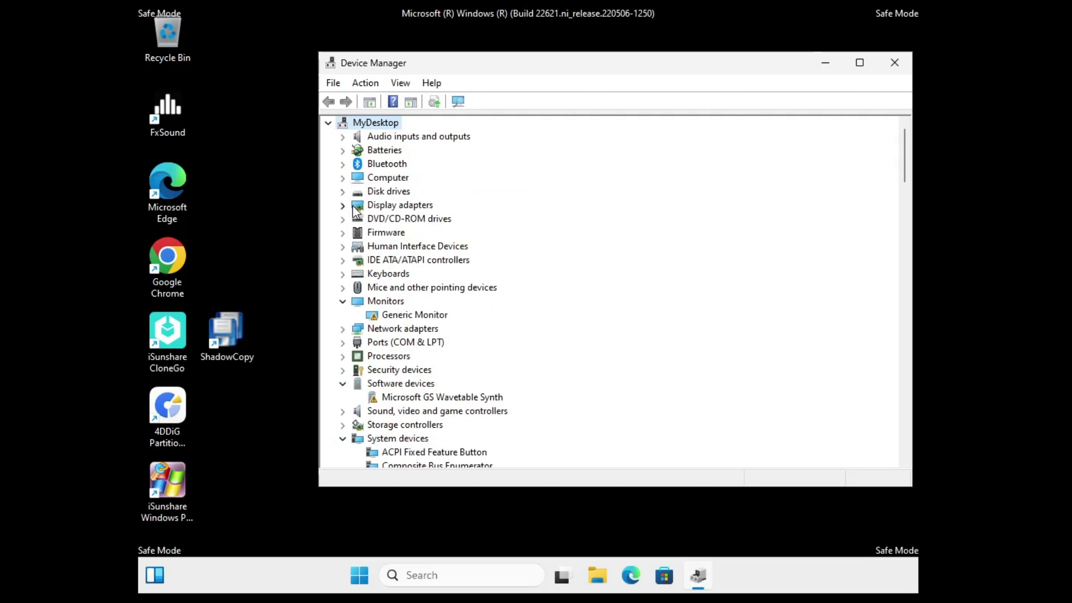
double_click(391, 207)
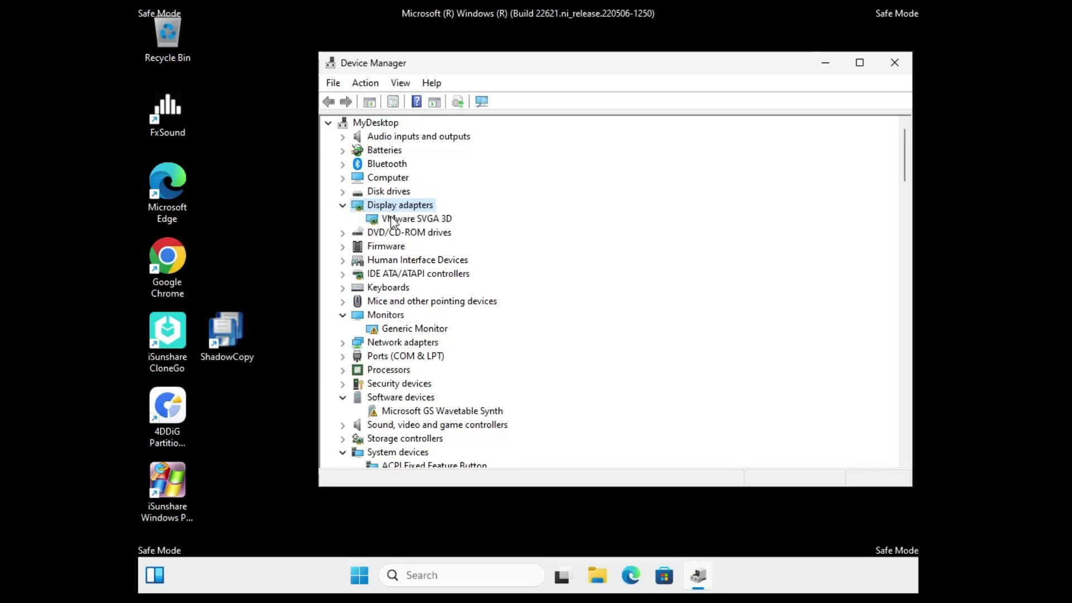
left_click(414, 221)
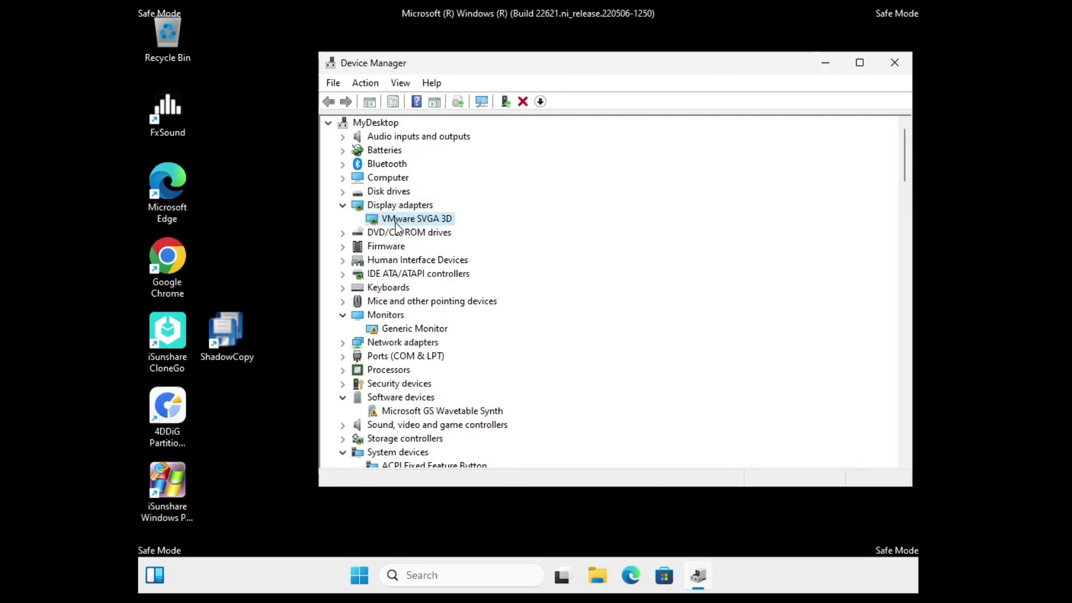
right_click(400, 221)
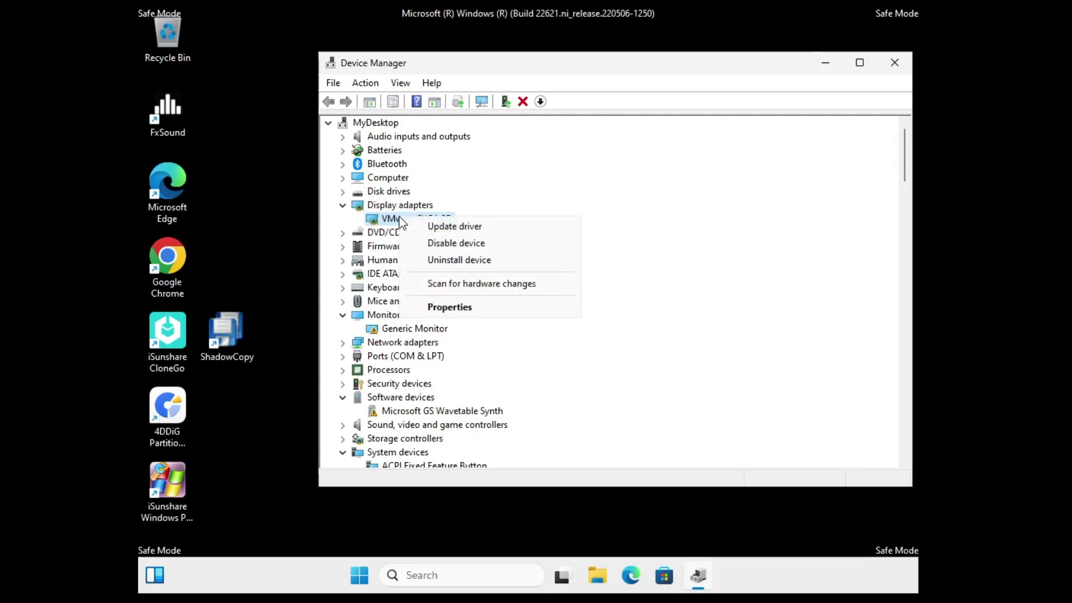
left_click(443, 261)
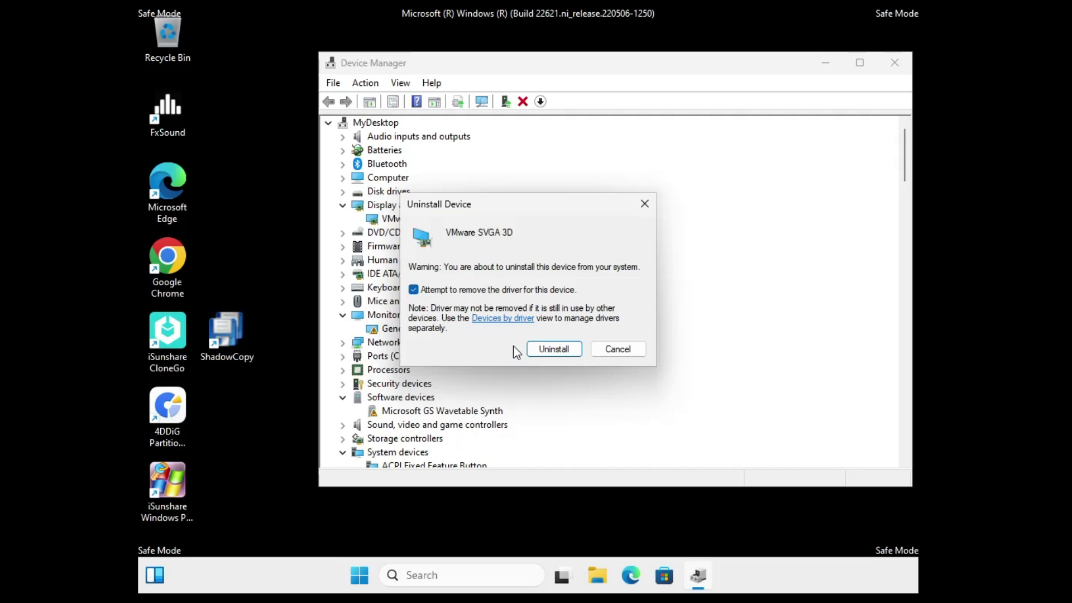
left_click(617, 350)
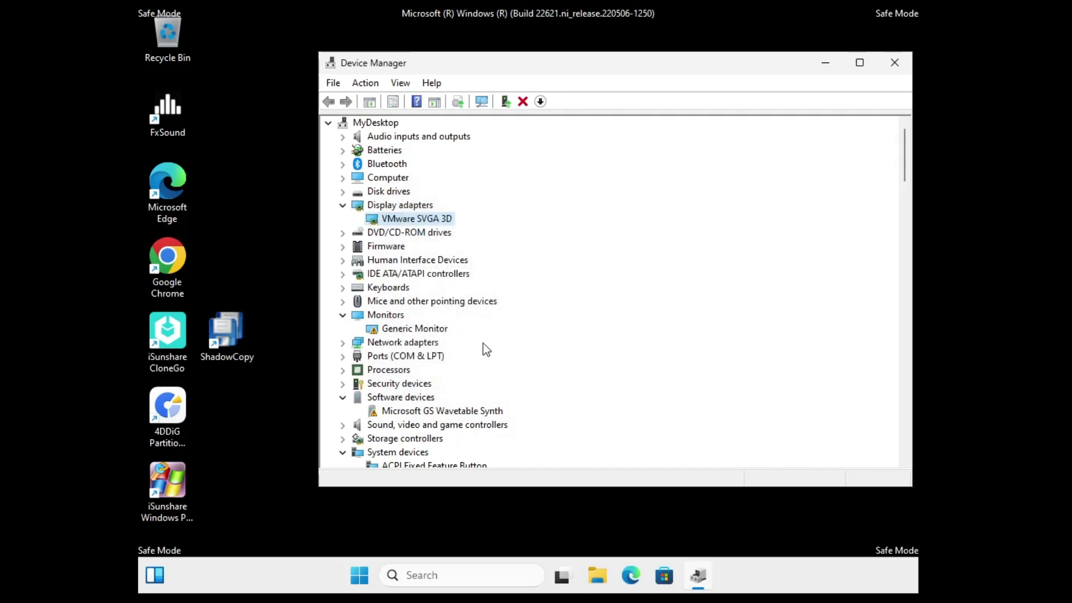
- Start uninstalling Generic Monitor under Monitors, then cancel without removing it
left_click(392, 317)
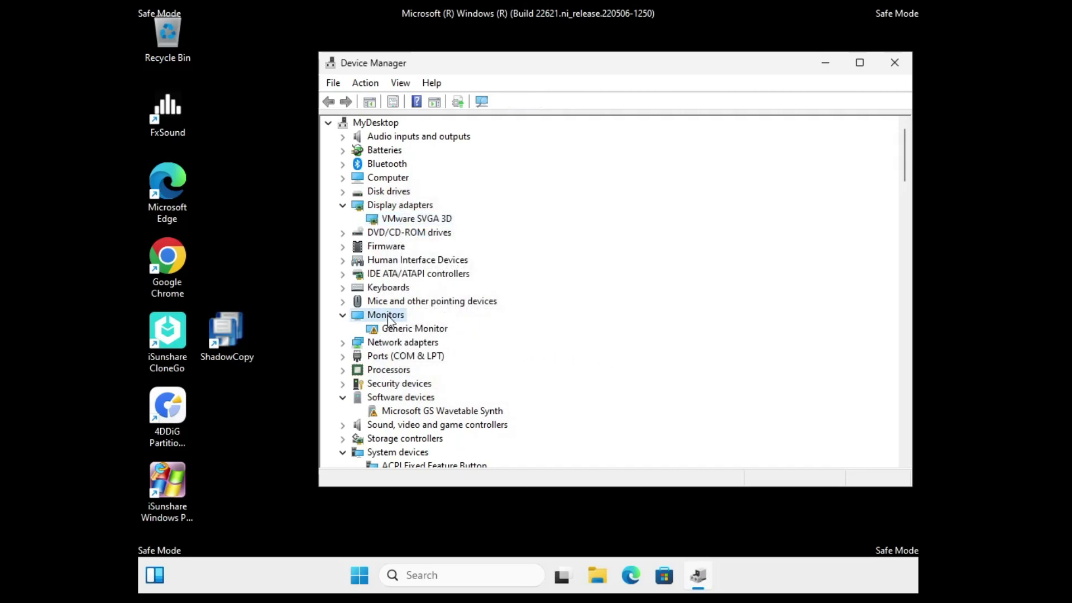
left_click(411, 331)
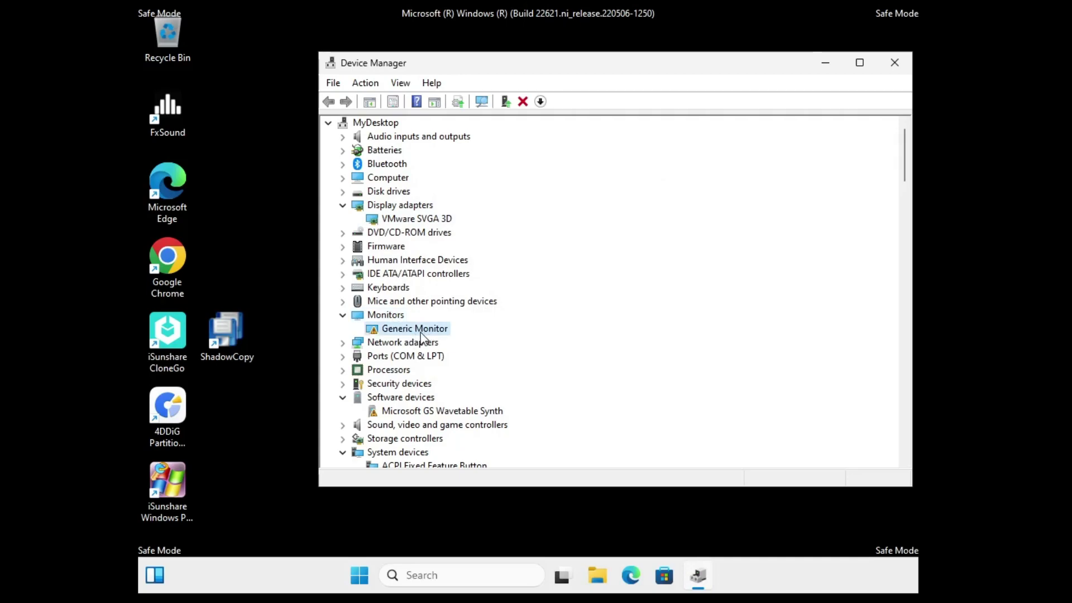
right_click(421, 337)
left_click(469, 377)
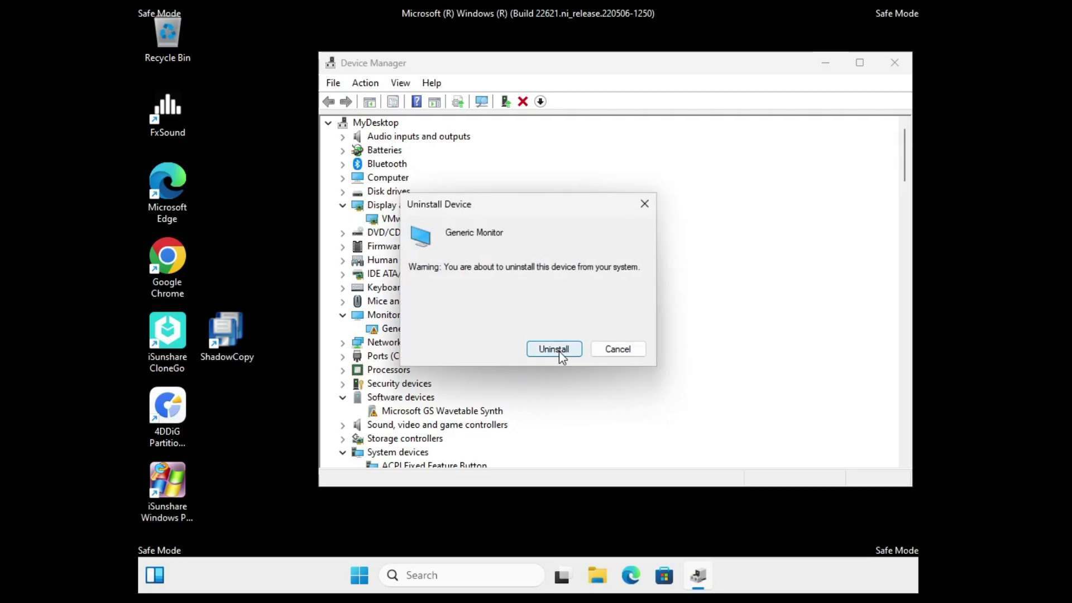
left_click(618, 350)
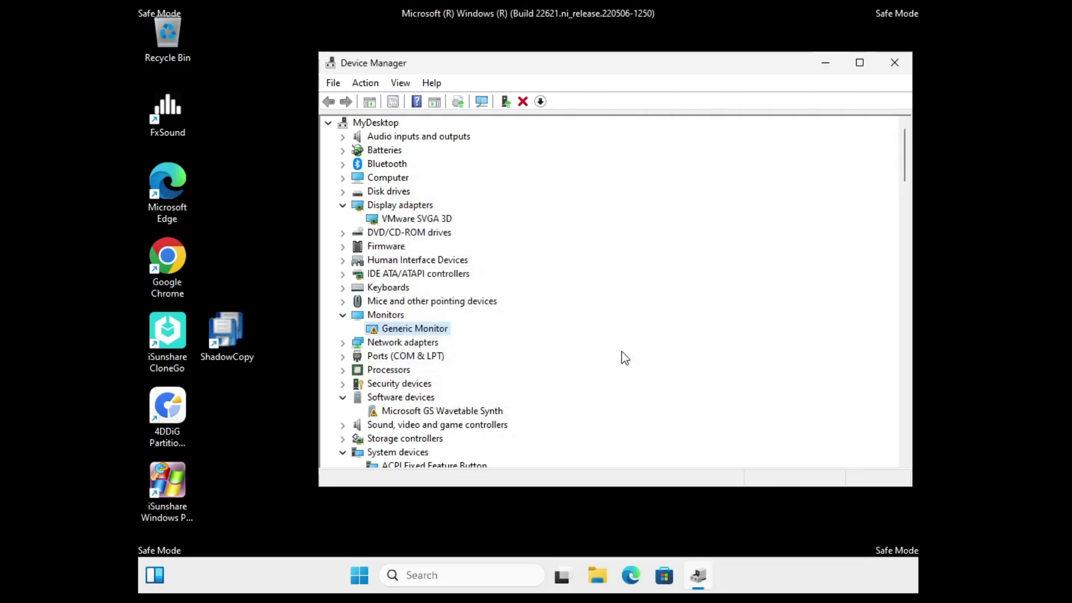
- Close Device Manager
left_click(895, 62)
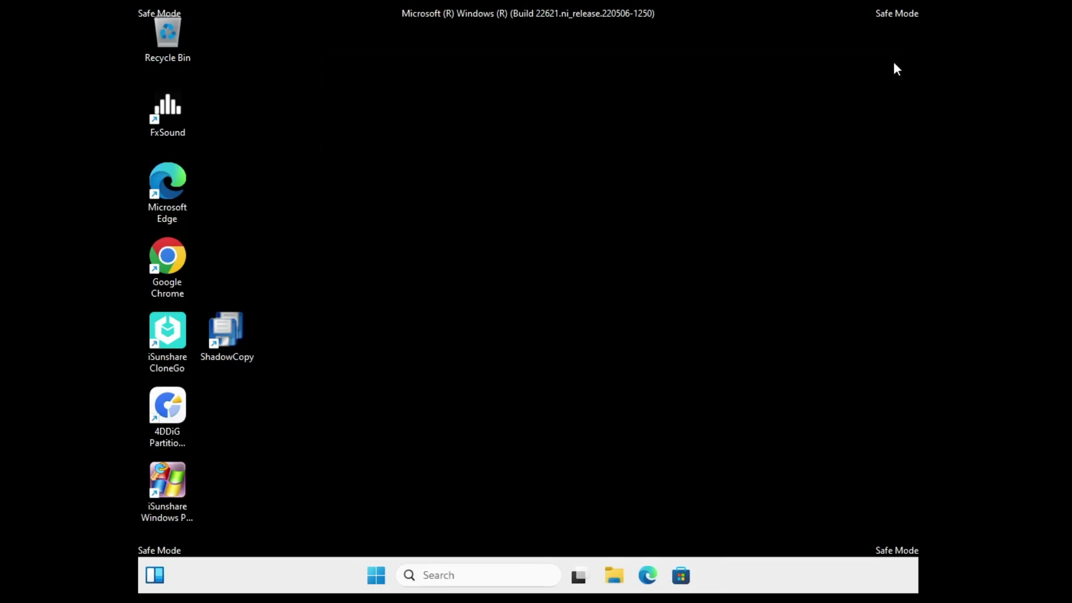